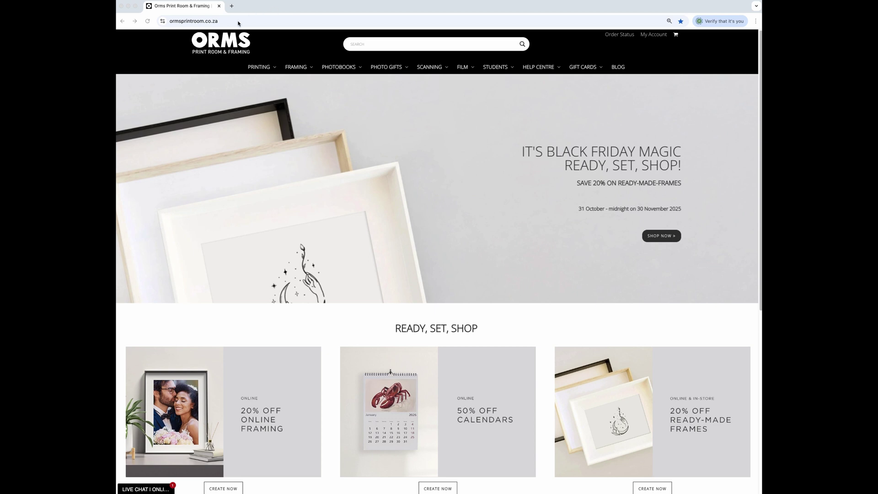
# - Go from the ORMS Print Room home page to the My Account login page
pyautogui.click(238, 21)
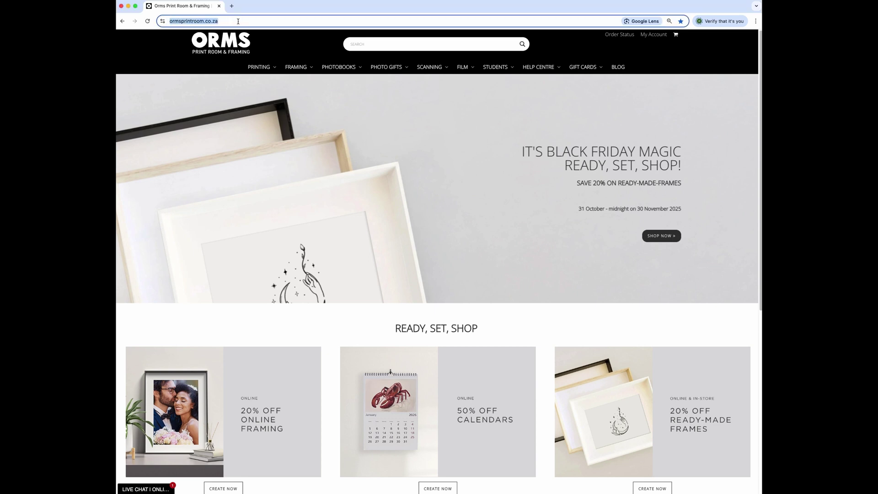
pyautogui.click(657, 36)
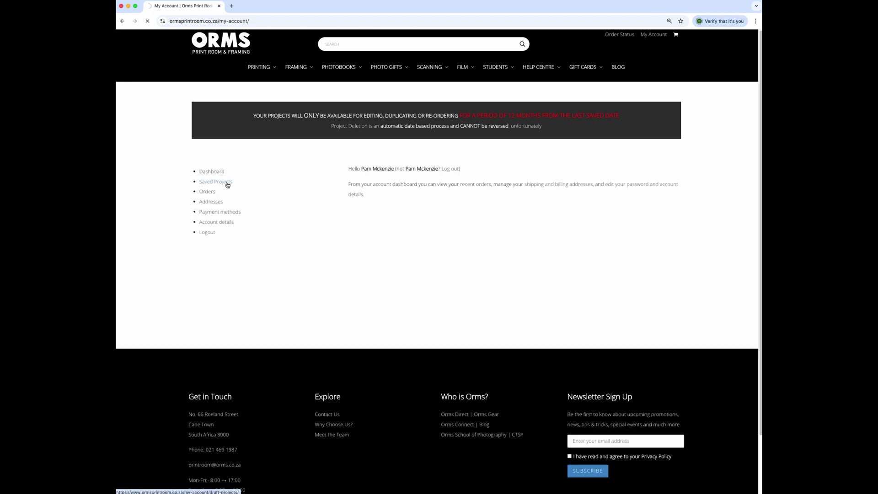
# - Go to Photobooks > Hardcover Photobooks and choose the blank Create Your Own book
pyautogui.click(227, 183)
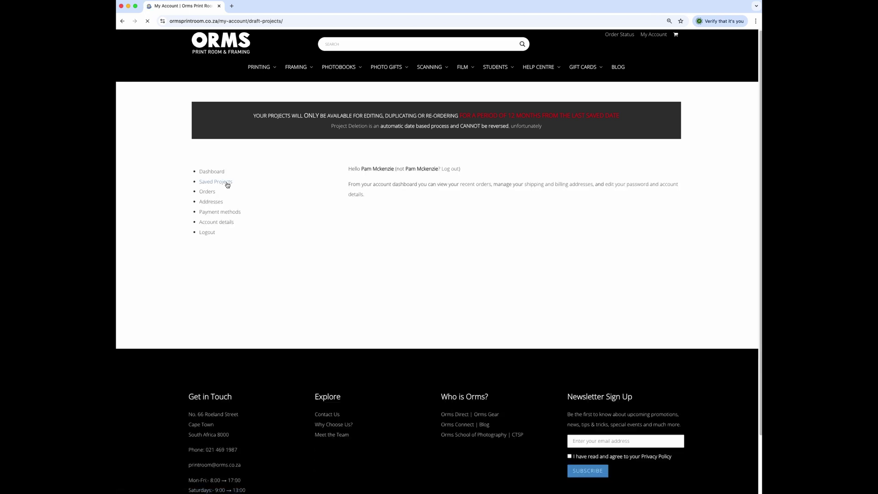
pyautogui.moveTo(339, 70)
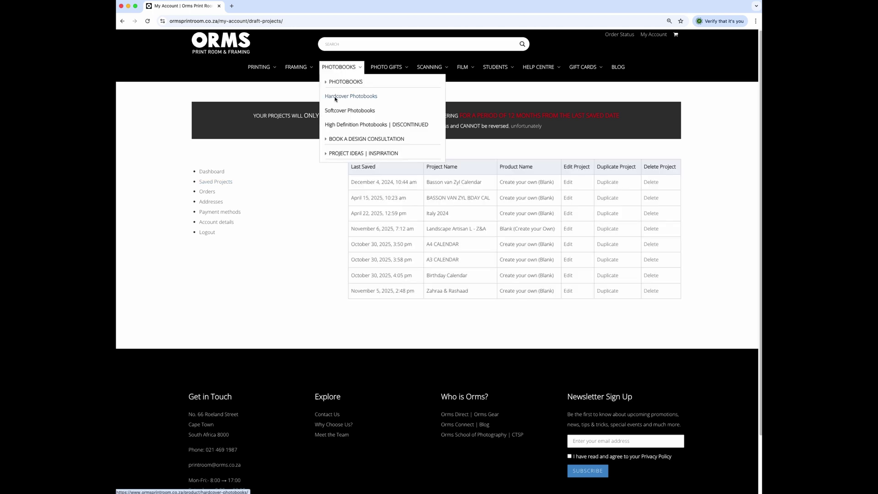
pyautogui.click(335, 97)
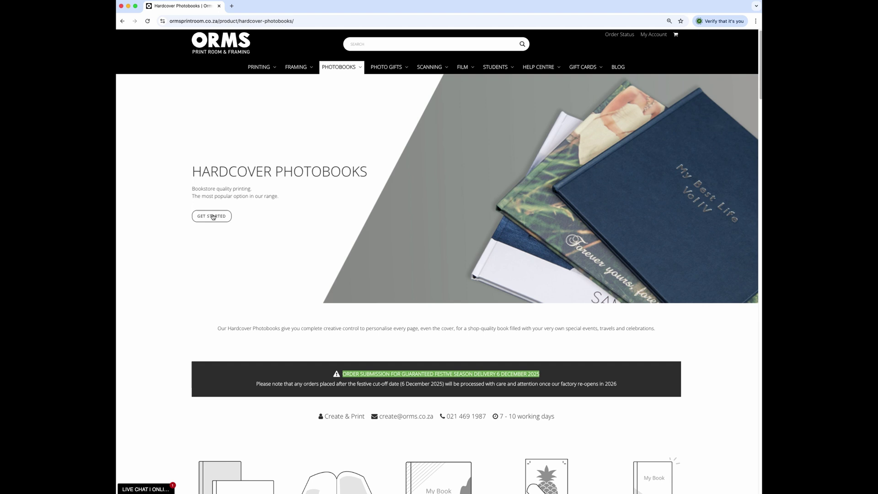
pyautogui.click(213, 216)
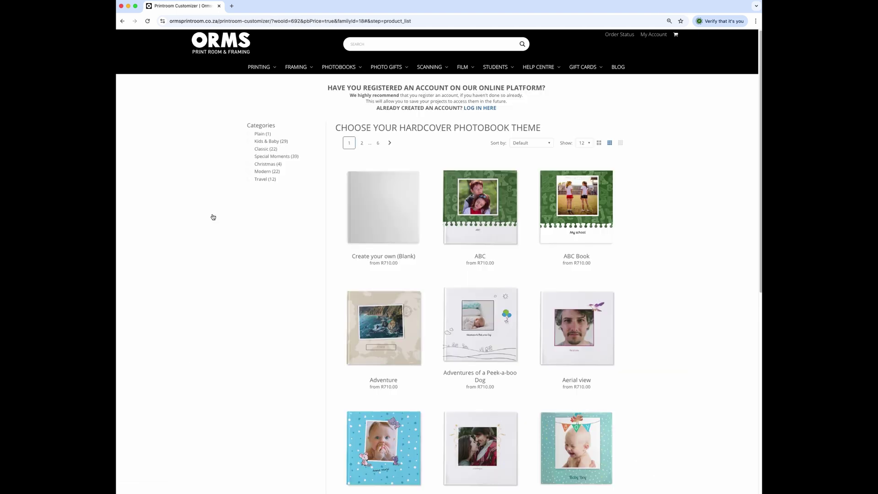
pyautogui.scroll(-5, 369, 302)
pyautogui.scroll(5, 369, 302)
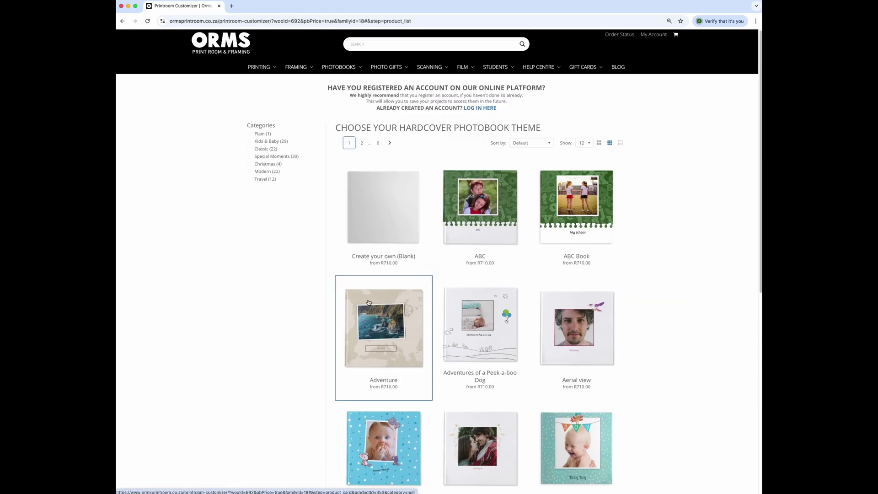
pyautogui.click(383, 200)
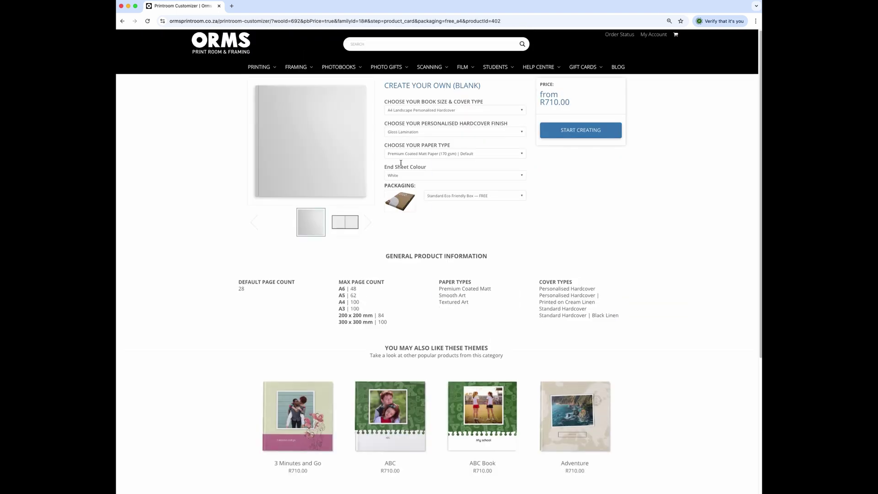
# - Keep the A4 Landscape Personalised Hardcover size and review paper, end sheet and packaging options
pyautogui.click(430, 112)
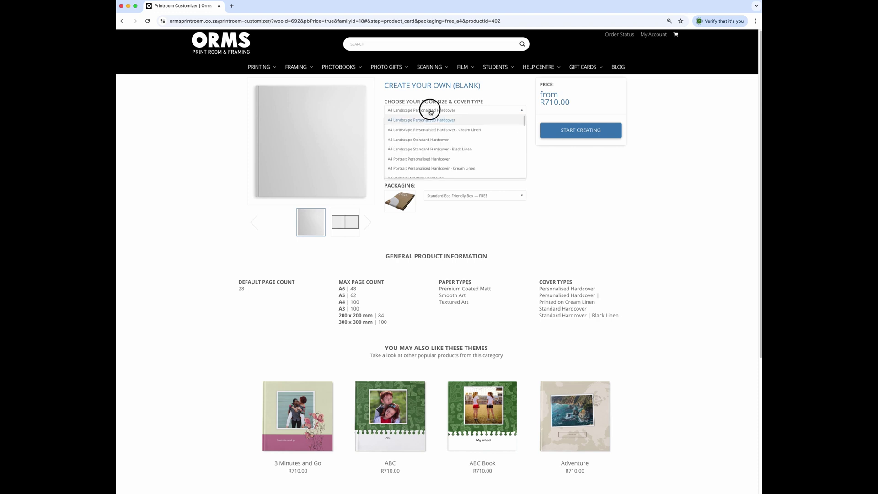
pyautogui.click(431, 120)
pyautogui.doubleClick(433, 154)
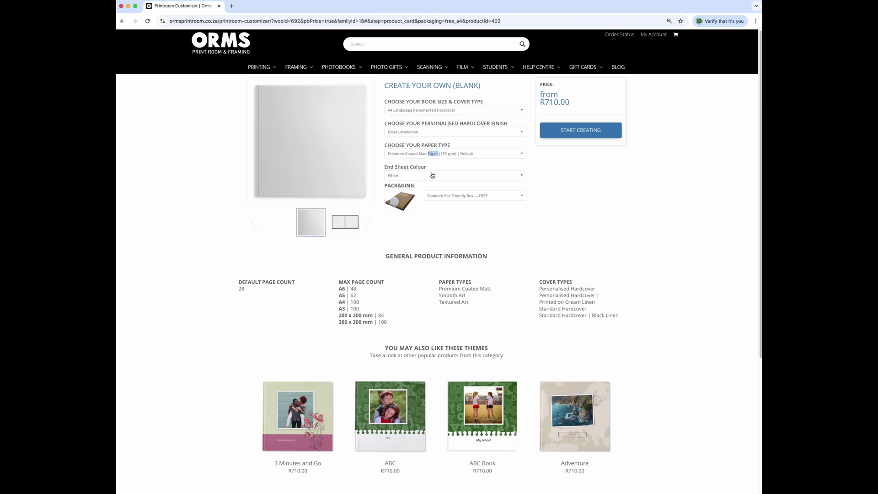
pyautogui.click(433, 176)
pyautogui.click(451, 196)
pyautogui.click(448, 195)
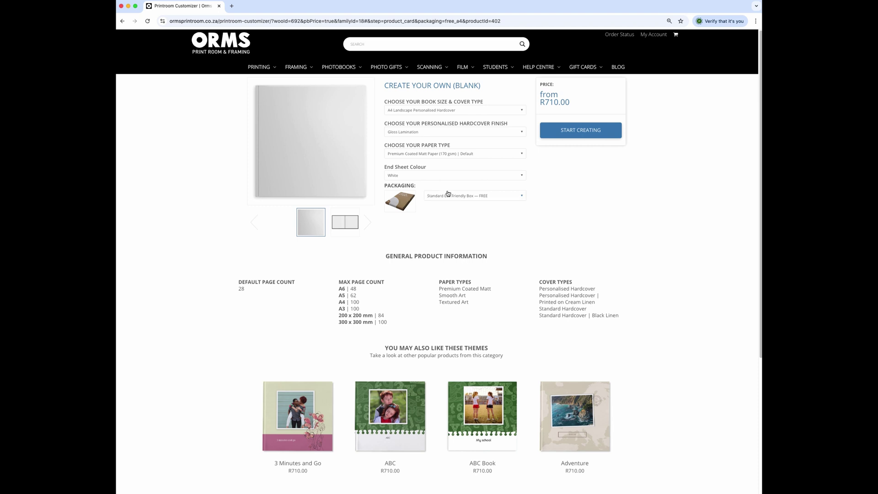
# - Start creating the book and list Smart Creation photo sources: Computer, phone, Google Photos
pyautogui.click(580, 134)
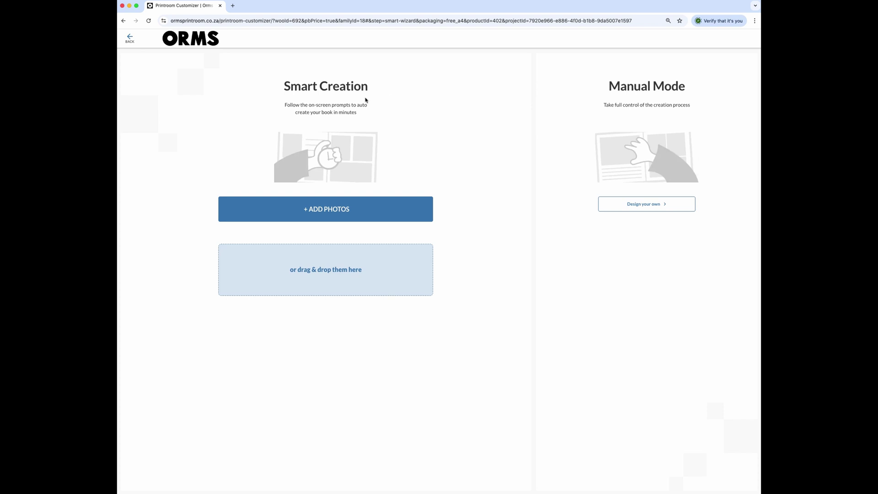
pyautogui.click(319, 211)
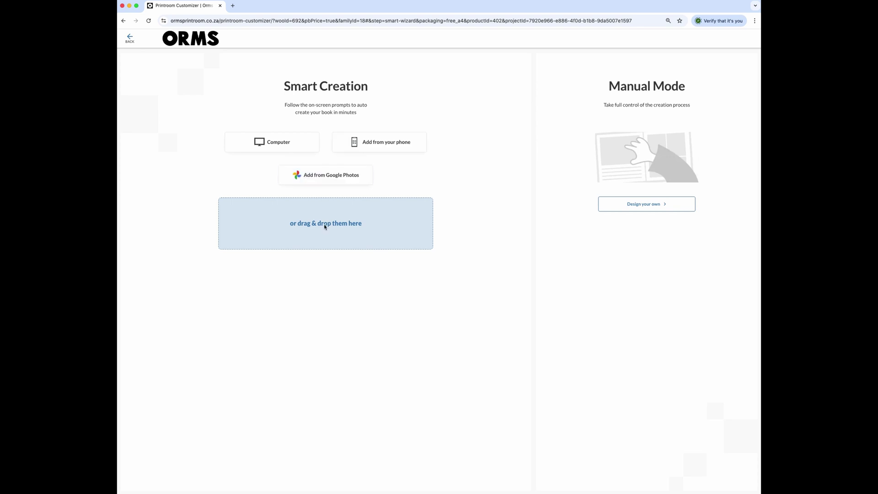
# - Upload all 166 photos from the computer's wedding folder into the project
pyautogui.click(276, 146)
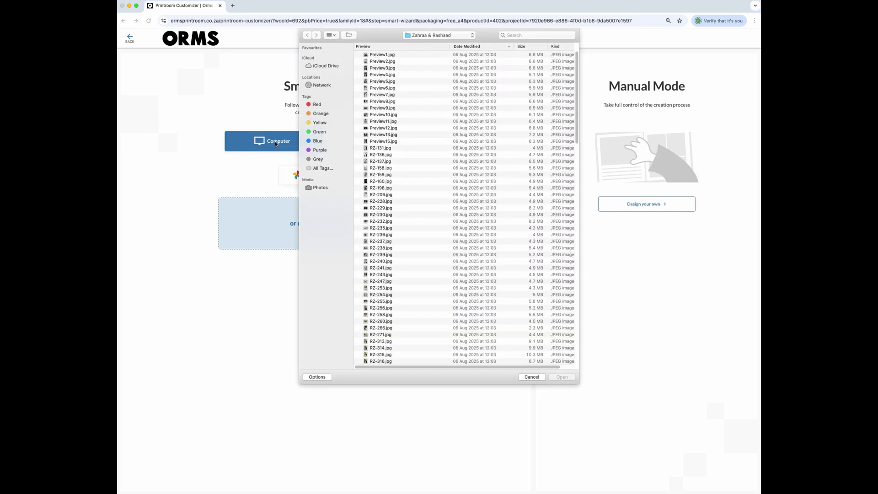
pyautogui.click(444, 36)
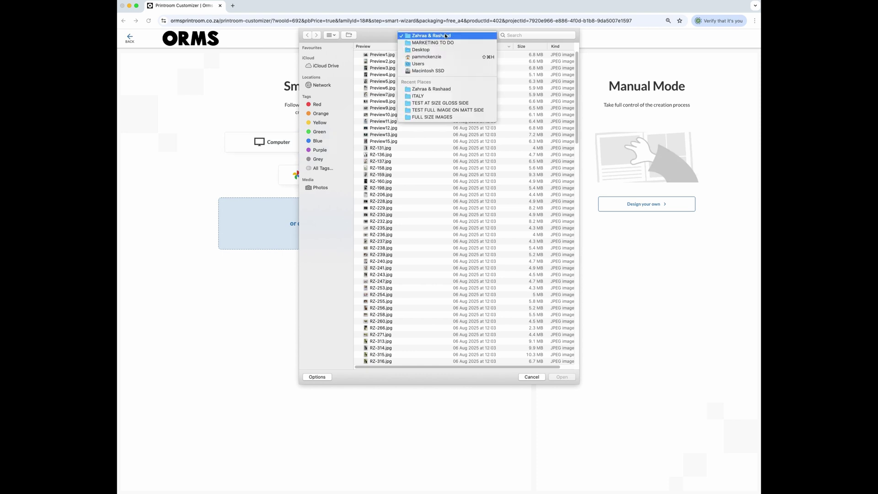
pyautogui.click(446, 36)
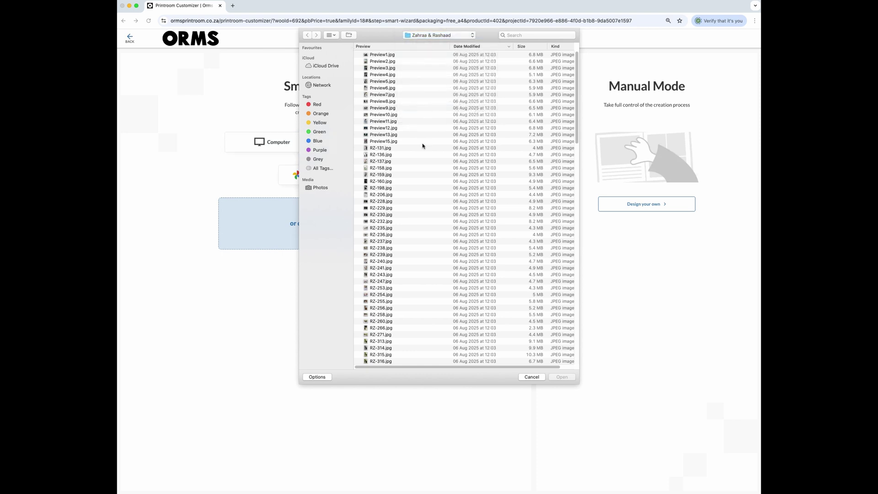
pyautogui.press('super+a')
pyautogui.click(565, 379)
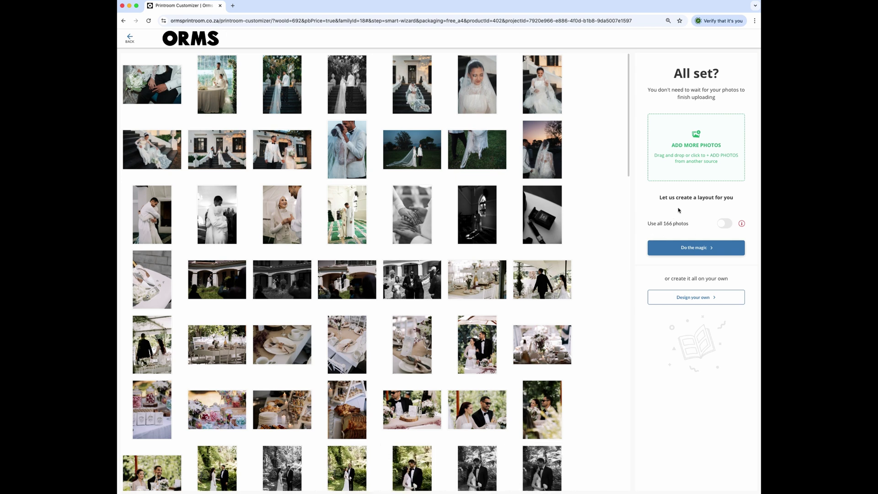
# - Leave 'Use all 166 photos' off and run Do the magic to auto-build the book
pyautogui.click(722, 224)
pyautogui.click(730, 224)
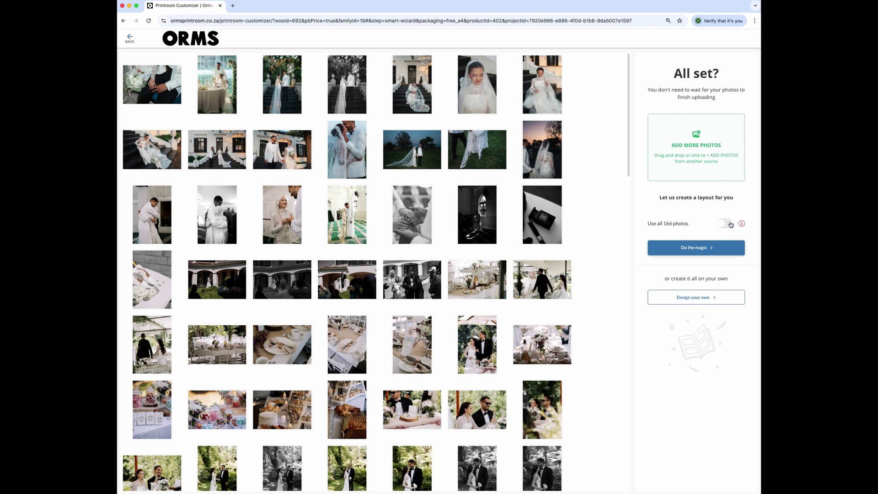
pyautogui.click(696, 247)
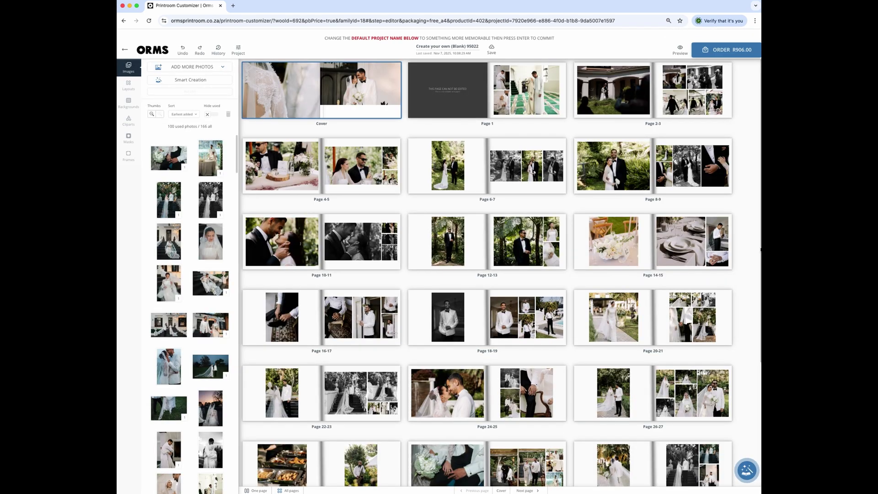
# - Review the generated spreads, then raise Smart Creation's Number of pages from 42 to 50
pyautogui.scroll(-3, 648, 224)
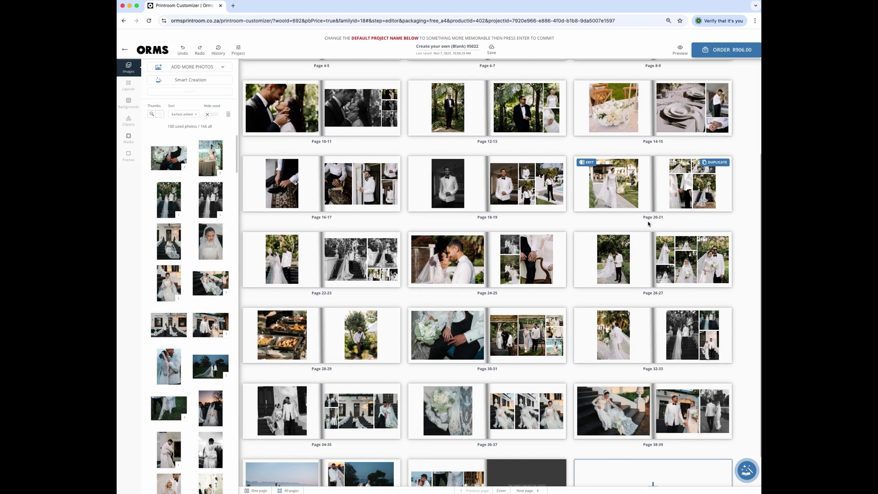
pyautogui.scroll(-1, 649, 224)
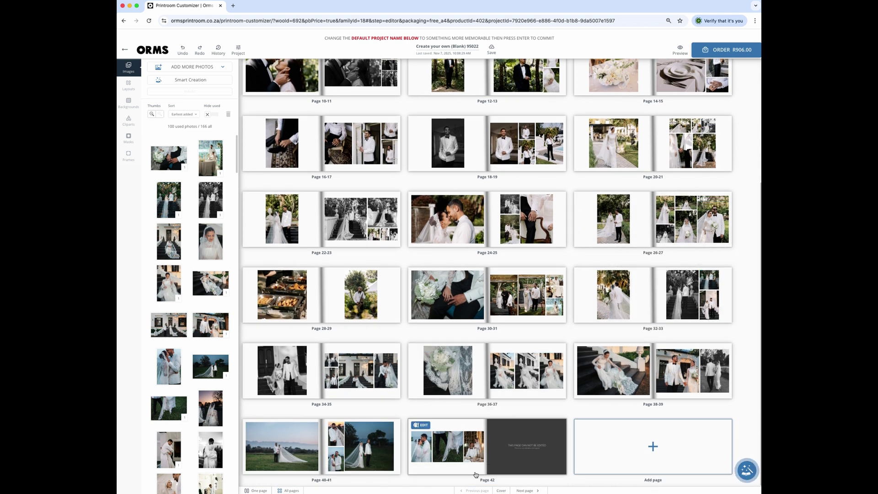
pyautogui.scroll(1, 524, 427)
pyautogui.scroll(4, 523, 426)
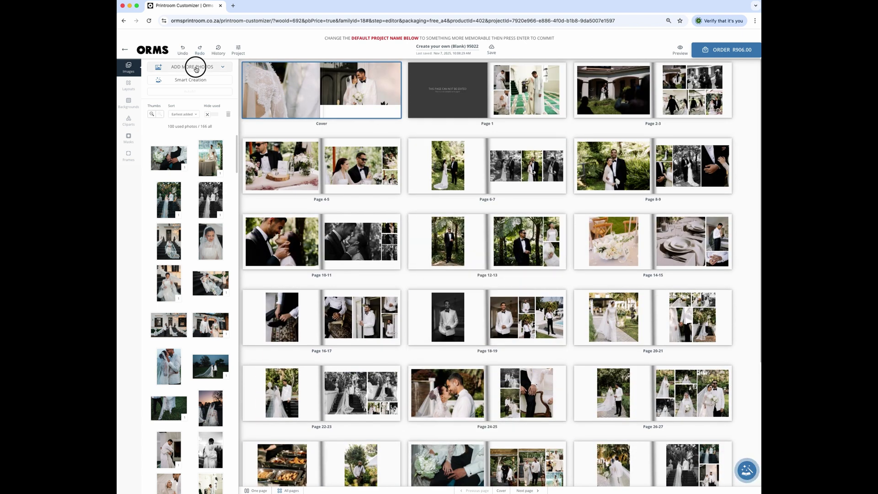
pyautogui.click(190, 80)
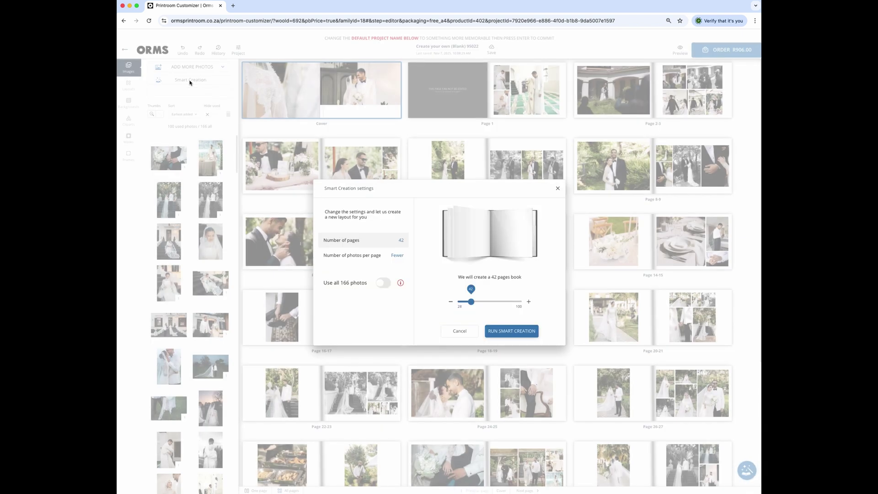
pyautogui.moveTo(474, 303)
pyautogui.mouseDown()
pyautogui.moveTo(500, 304)
pyautogui.moveTo(474, 305)
pyautogui.mouseUp()
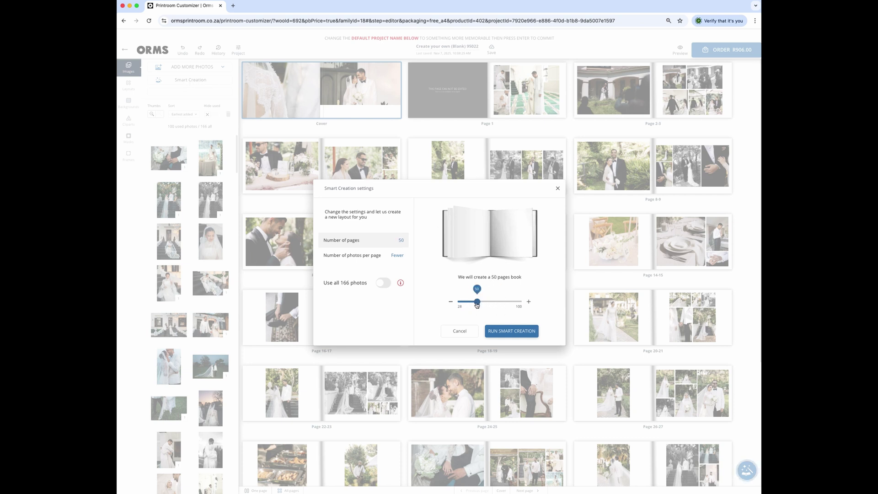
# - Re-run Smart Creation with fewer pages and turn on Hide used in the Images panel
pyautogui.click(511, 330)
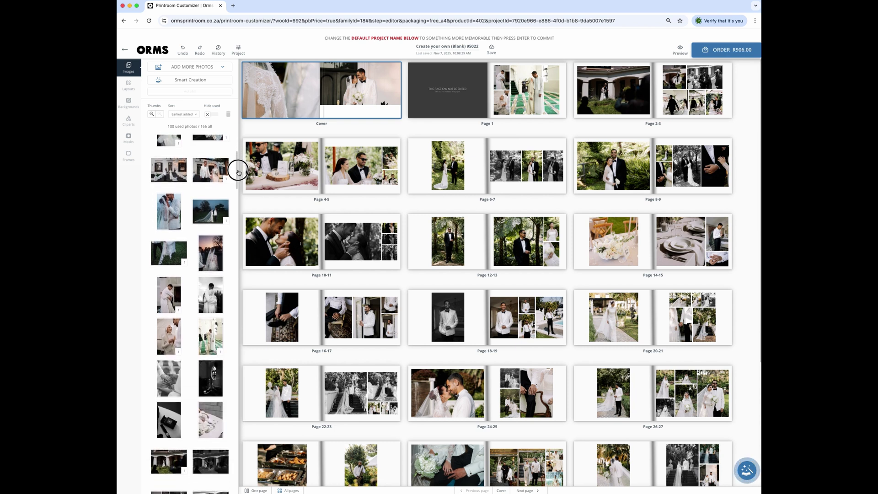
pyautogui.click(208, 115)
pyautogui.moveTo(214, 161)
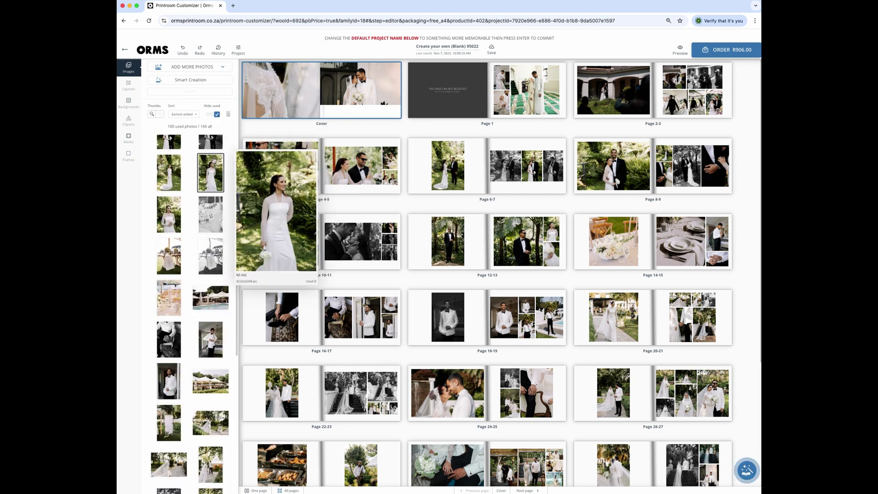
pyautogui.scroll(3, 214, 161)
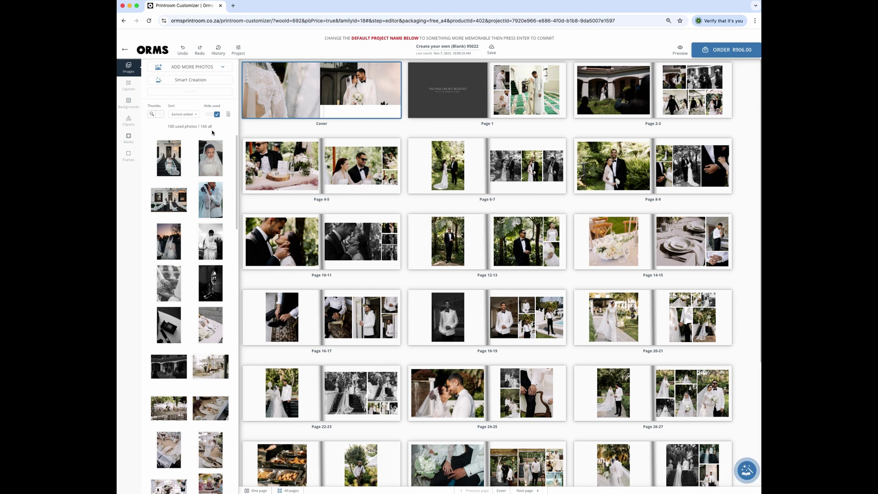
# - Select the Cover spread, preview the whole book, then exit preview back to the cover
pyautogui.click(305, 96)
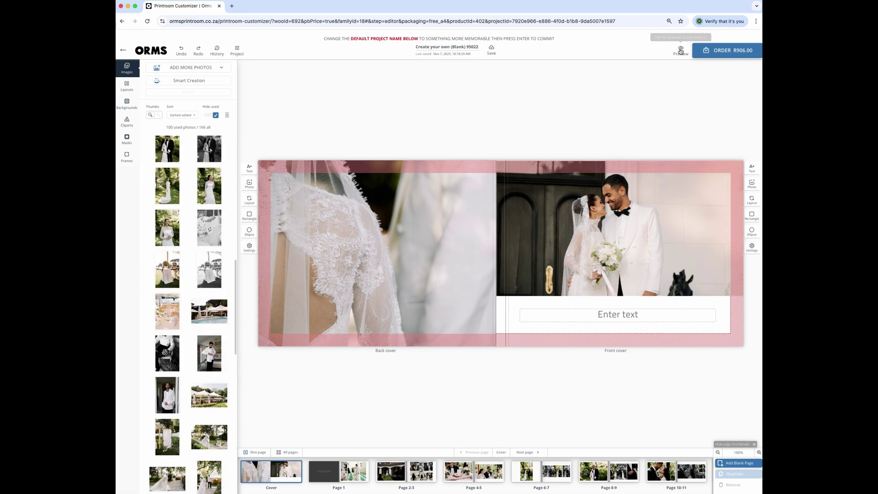
pyautogui.click(680, 50)
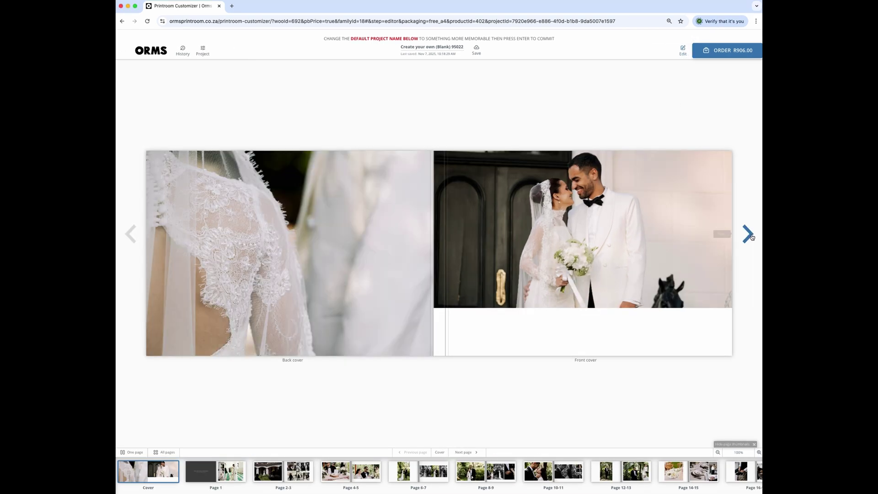
pyautogui.click(683, 50)
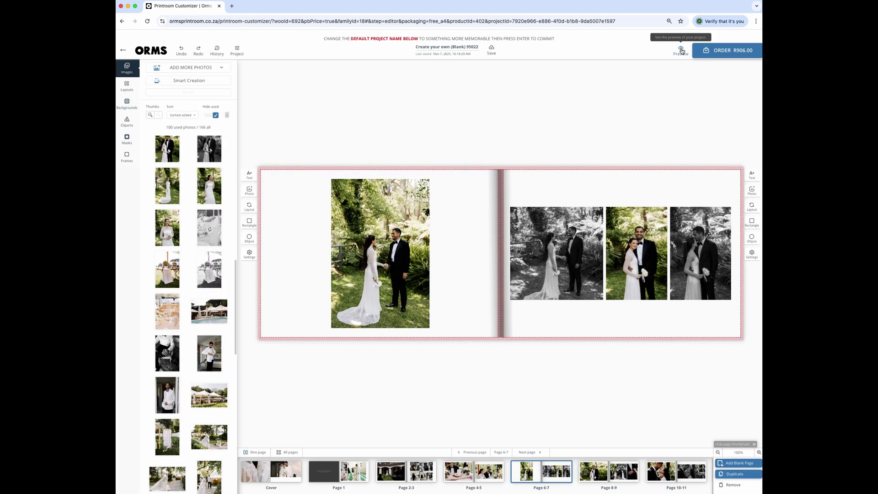
# - Type the couple's names into the front cover text box in Allura, nudged slightly lower
pyautogui.click(257, 479)
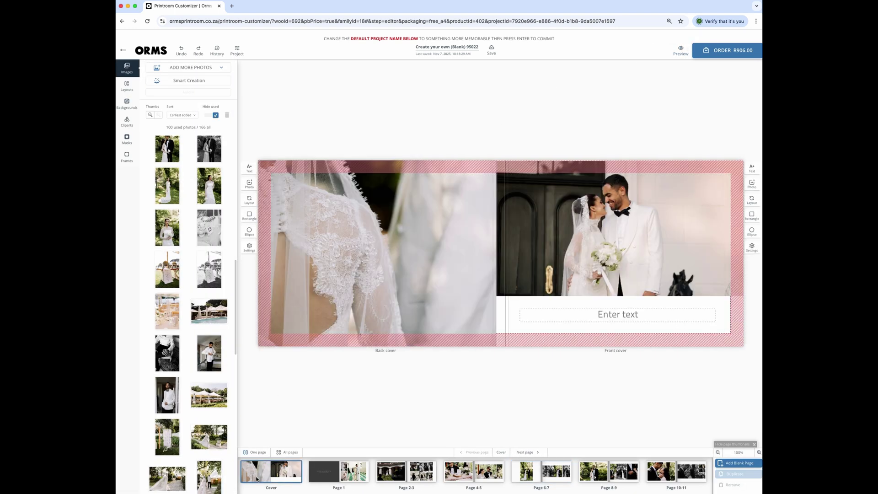
pyautogui.click(617, 316)
pyautogui.write('Zahraa & Rashaad')
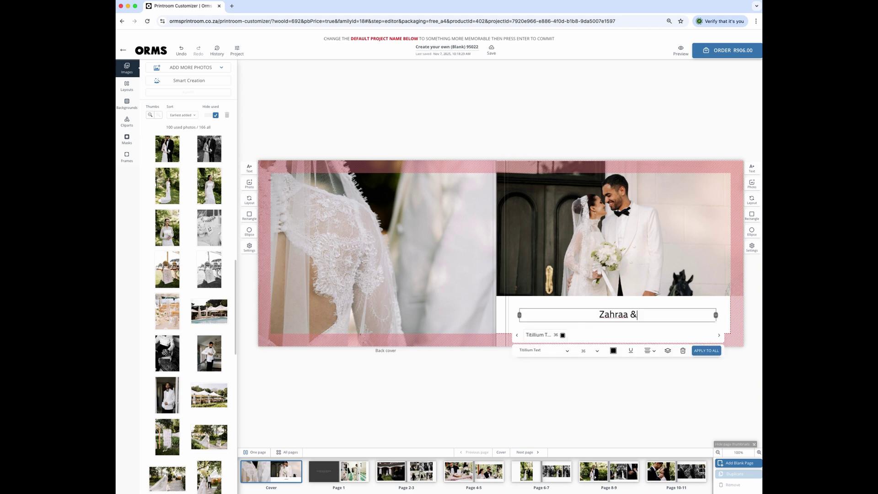
pyautogui.click(544, 351)
pyautogui.click(533, 402)
pyautogui.click(613, 351)
pyautogui.click(643, 329)
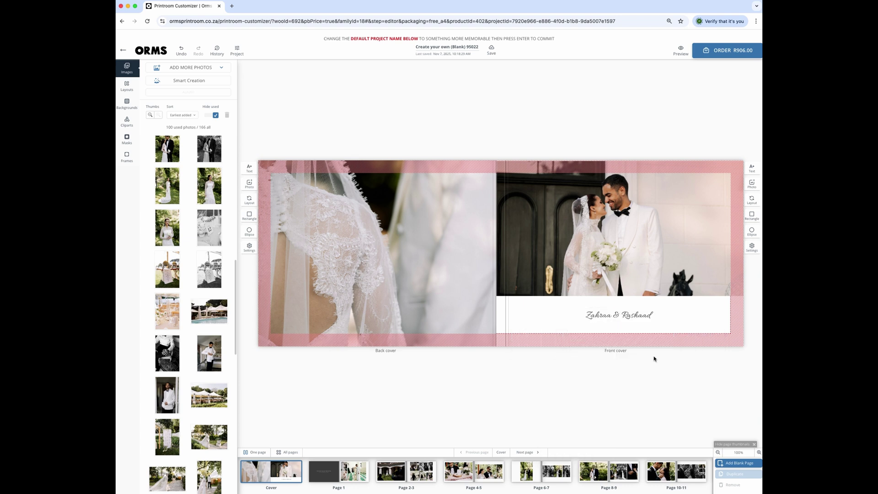
pyautogui.moveTo(637, 315); pyautogui.dragTo(637, 320)
# - Replace the back cover photo with the lace veil close-up
pyautogui.click(330, 320)
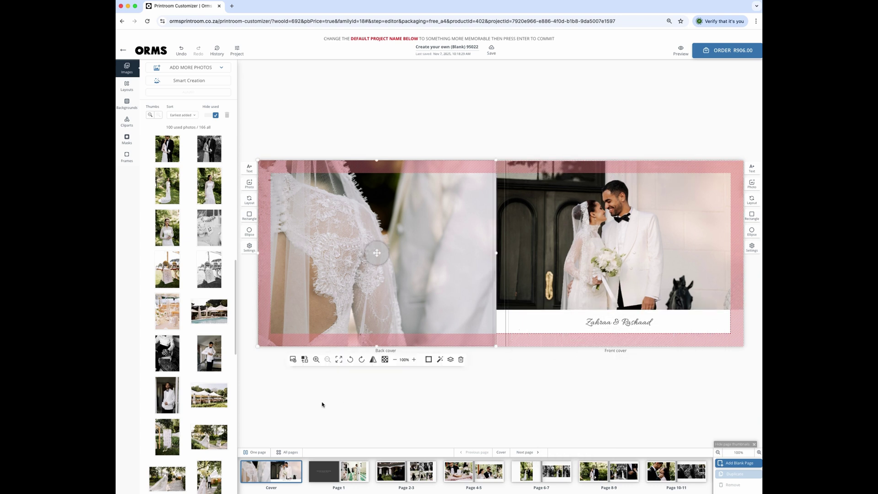
pyautogui.scroll(-5, 169, 310)
pyautogui.click(169, 310)
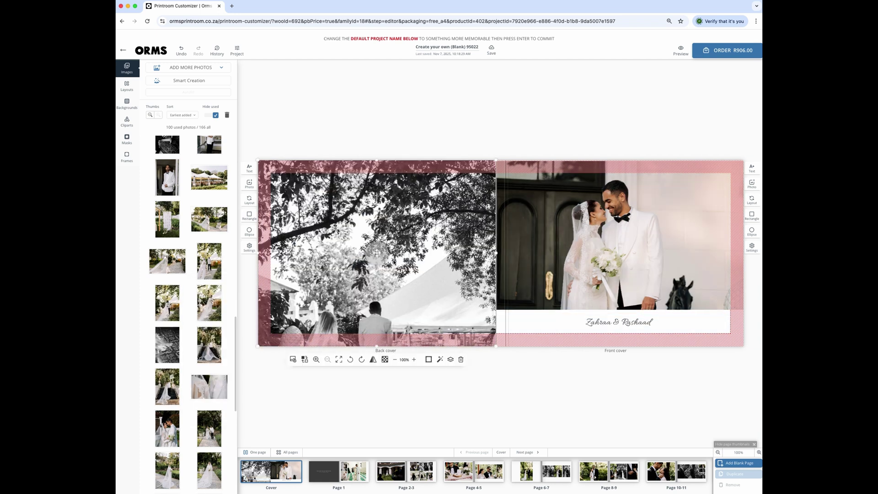
pyautogui.moveTo(377, 252); pyautogui.dragTo(380, 151)
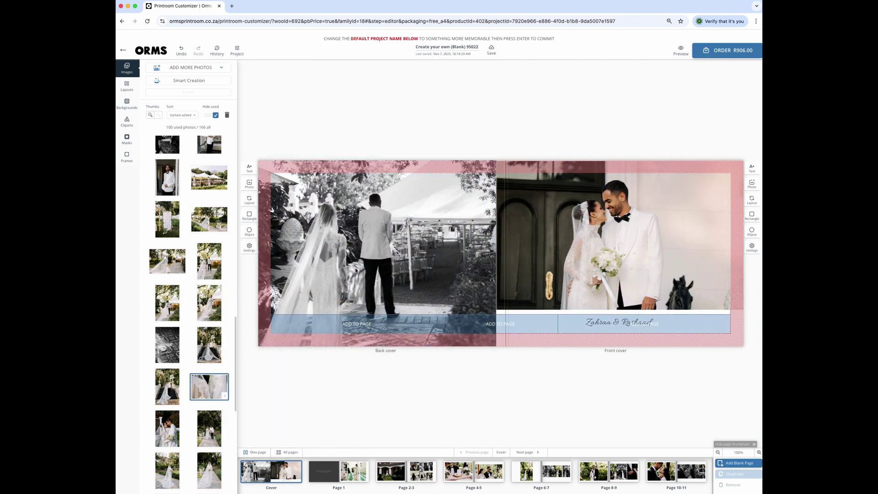
pyautogui.click(209, 386)
pyautogui.click(618, 404)
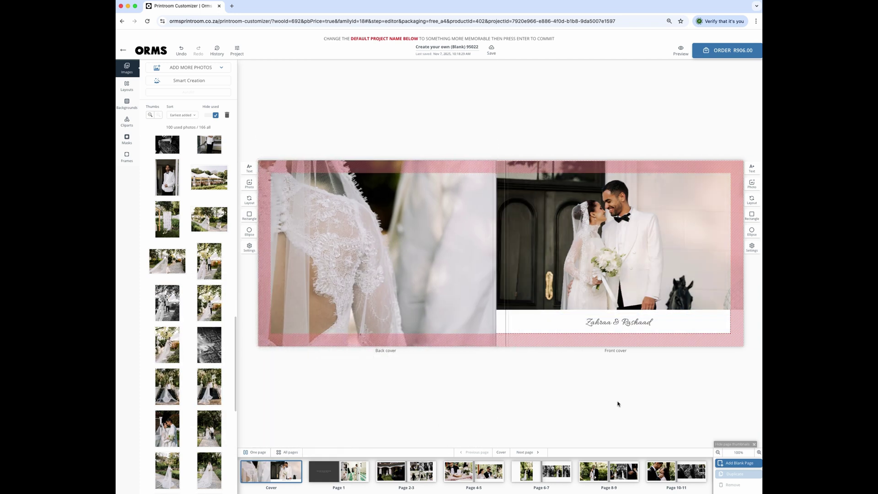
# - Move forward from the cover to the Page 6-7 spread
pyautogui.click(527, 453)
pyautogui.click(548, 215)
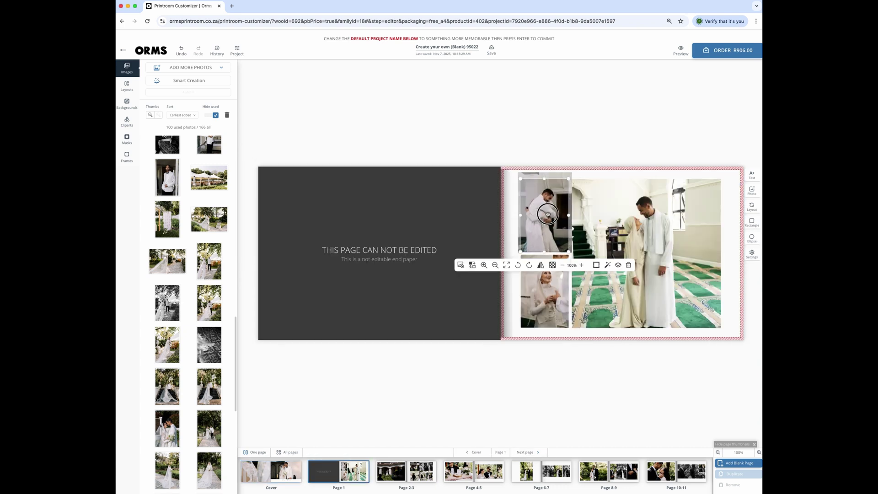
pyautogui.doubleClick(532, 454)
pyautogui.click(532, 454)
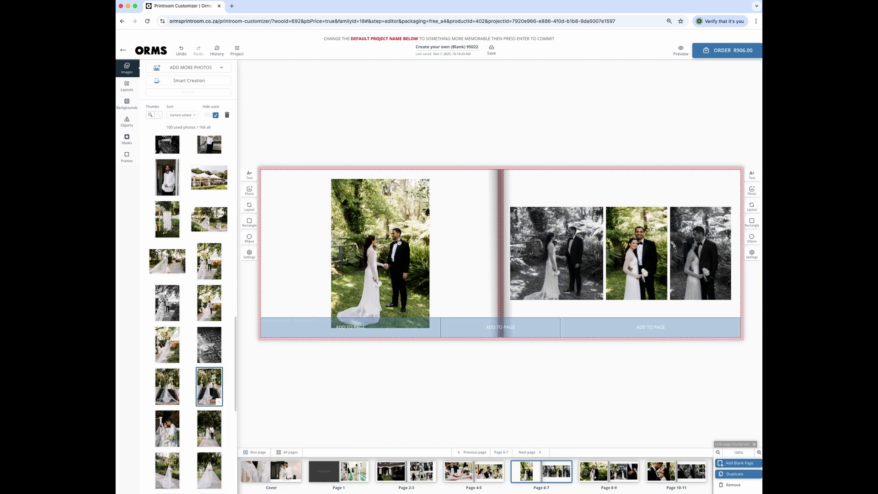
# - Put the kissing-couple photo on the left page of spread 6-7 and shuffle the layout twice
pyautogui.moveTo(209, 387); pyautogui.dragTo(379, 254)
pyautogui.moveTo(156, 421)
pyautogui.moveTo(156, 422); pyautogui.dragTo(379, 254)
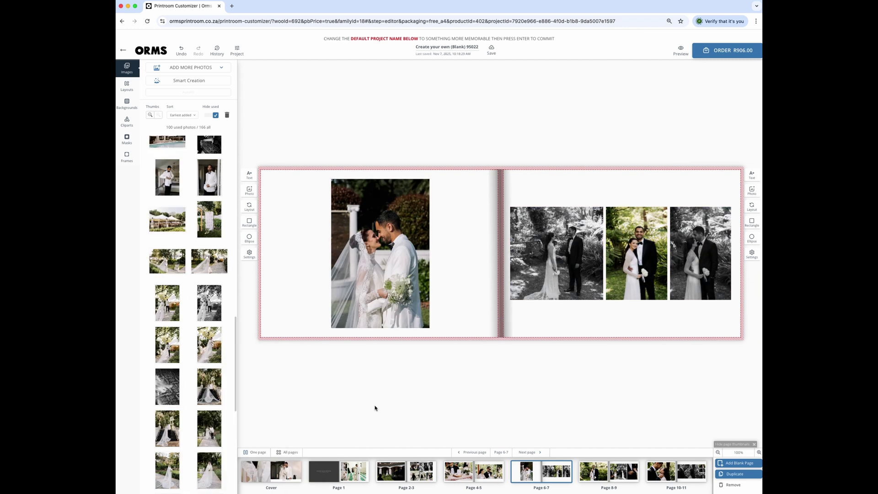
pyautogui.click(301, 206)
pyautogui.click(301, 206)
pyautogui.click(301, 206)
# - Apply the one-large-left-photo plus three-right-photos layout idea to spread 6-7 and add a text box on the right page
pyautogui.click(318, 206)
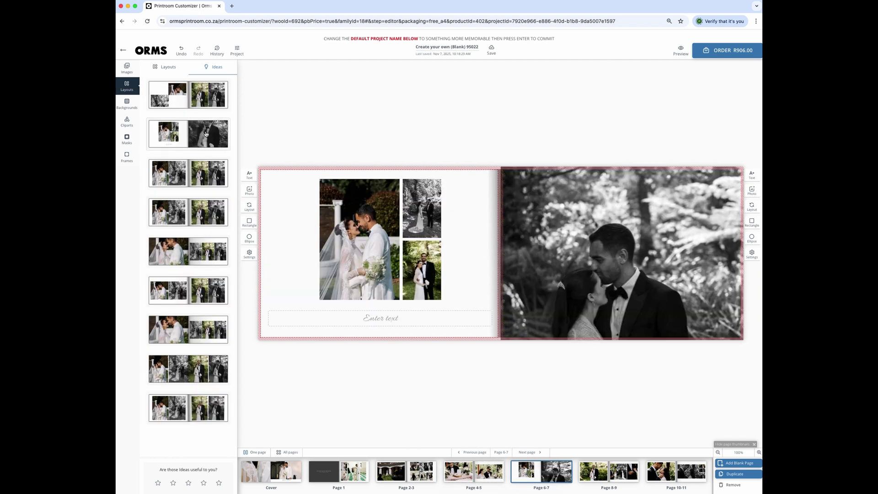
pyautogui.click(193, 221)
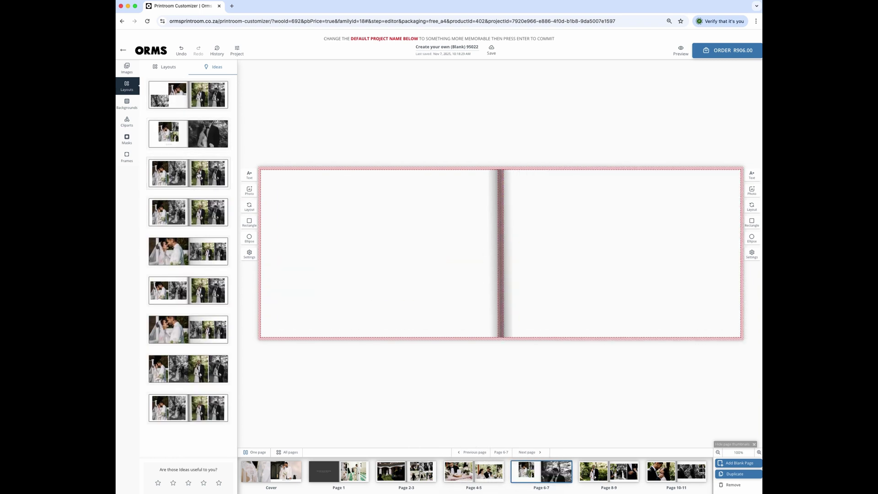
pyautogui.click(195, 250)
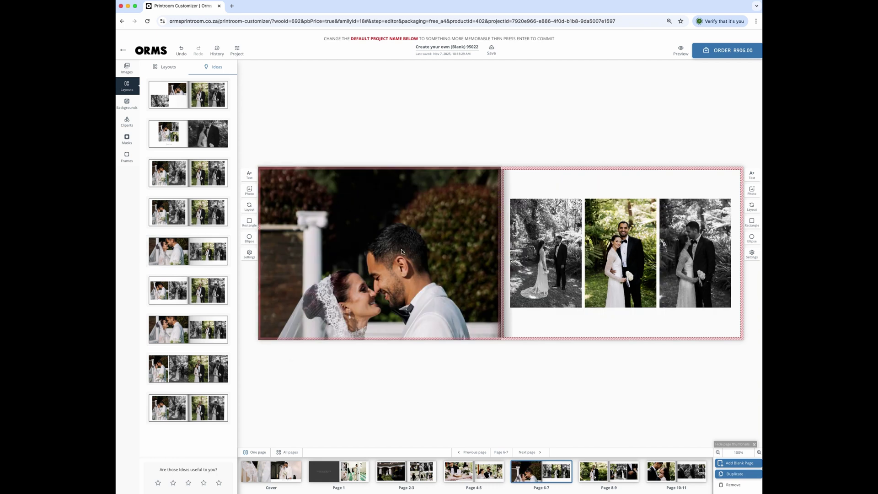
pyautogui.click(412, 283)
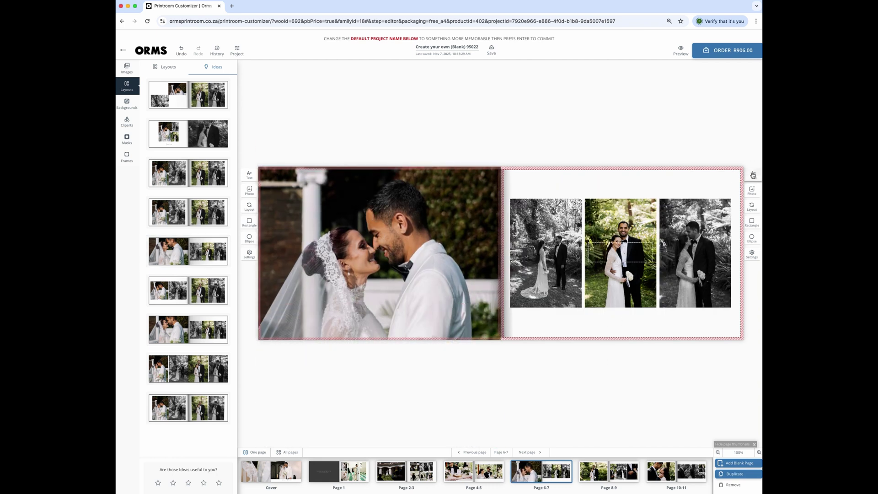
pyautogui.moveTo(752, 175); pyautogui.dragTo(619, 191)
# - Deselect the text box and page forward past spreads 8-9 and 10-11 to Page 12-13
pyautogui.click(617, 328)
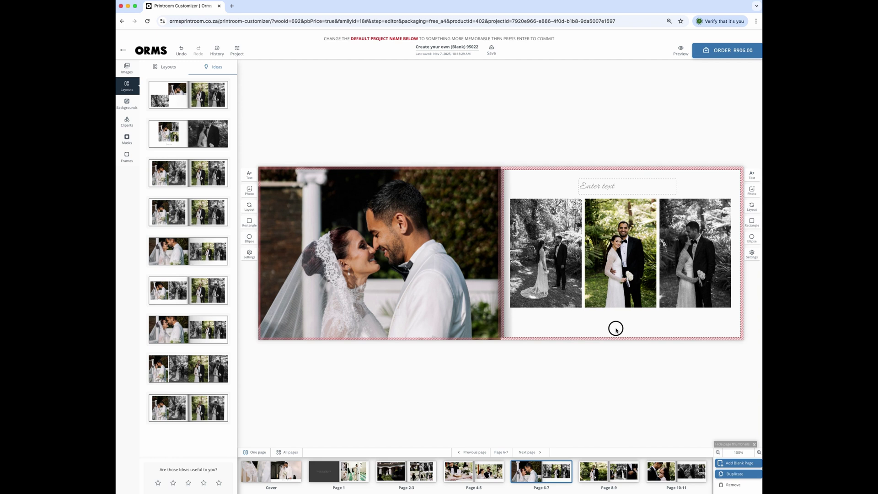
pyautogui.click(529, 453)
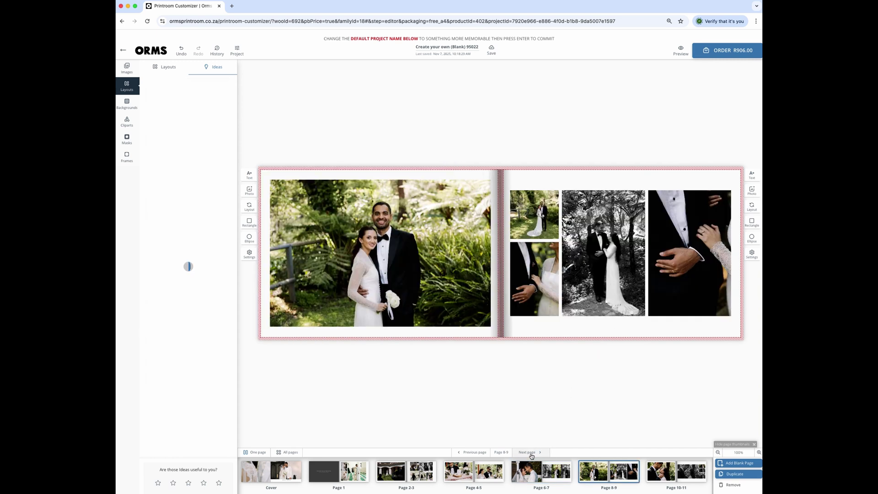
pyautogui.click(532, 455)
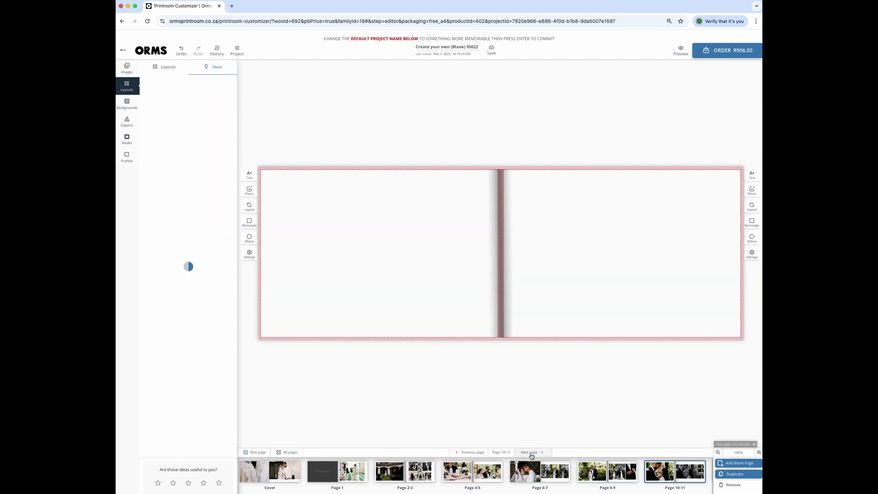
pyautogui.click(532, 455)
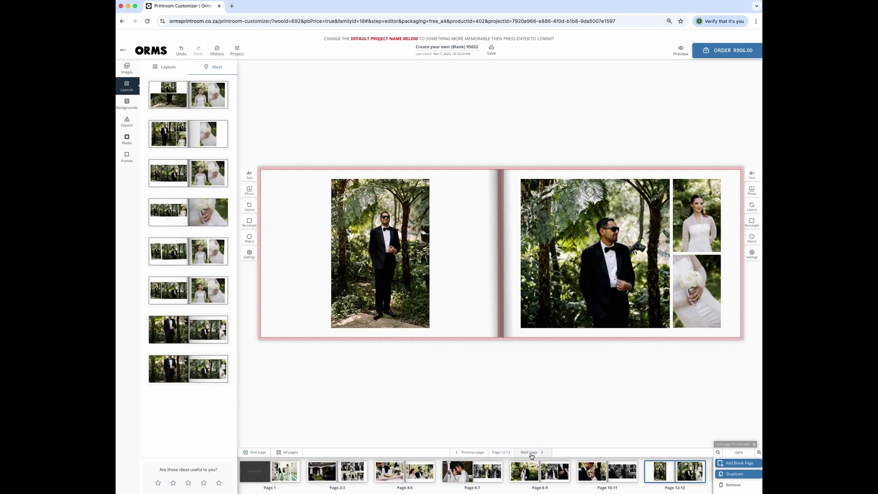